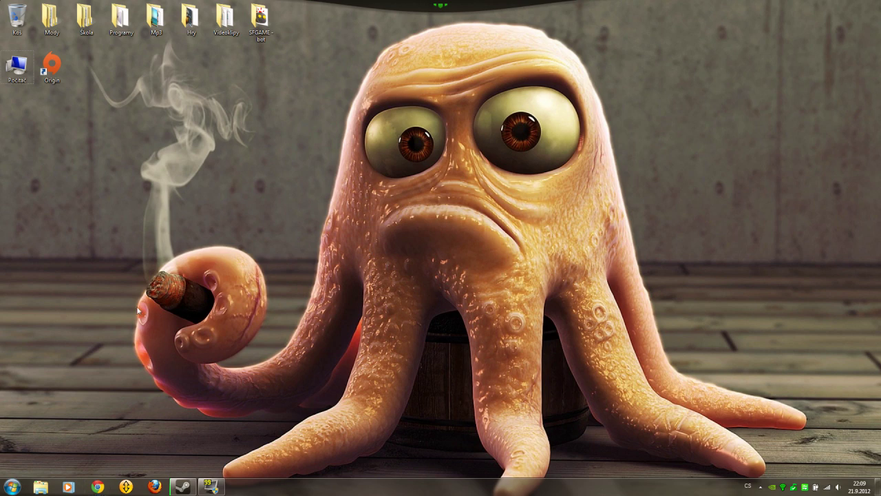
Open Chrome and search Google for "shakes and fidget bot"
click(99, 487)
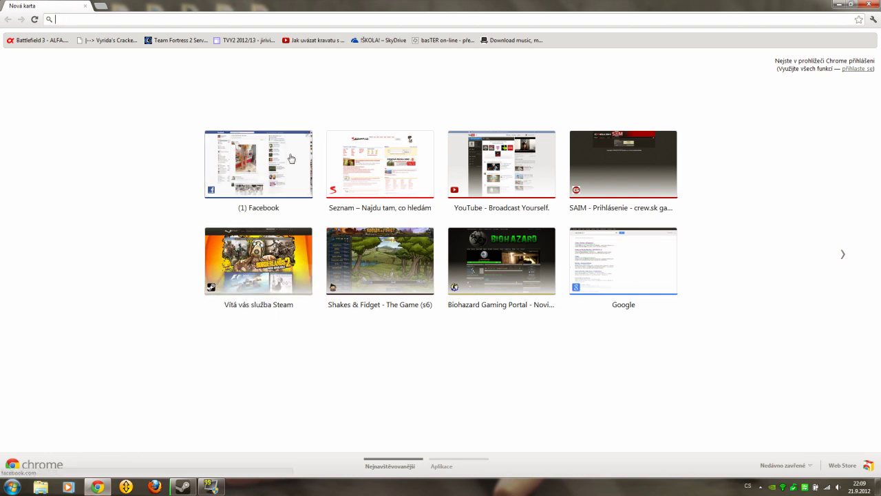
click(634, 278)
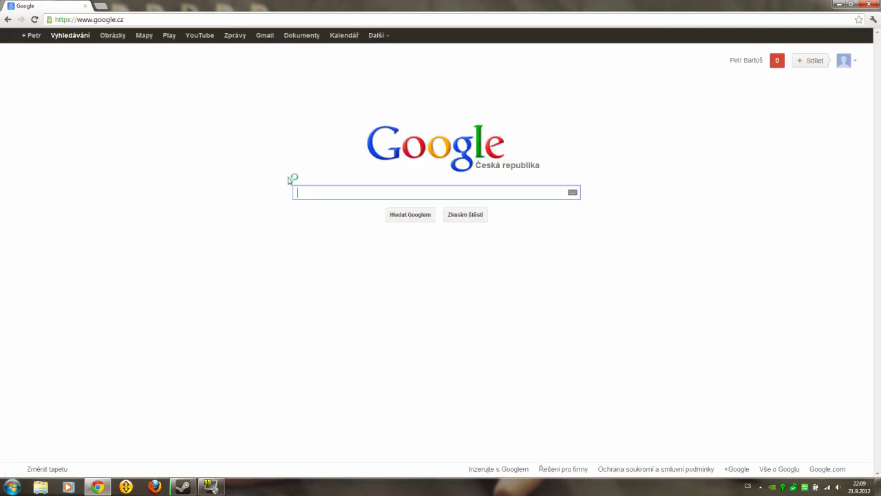
text(shakes)
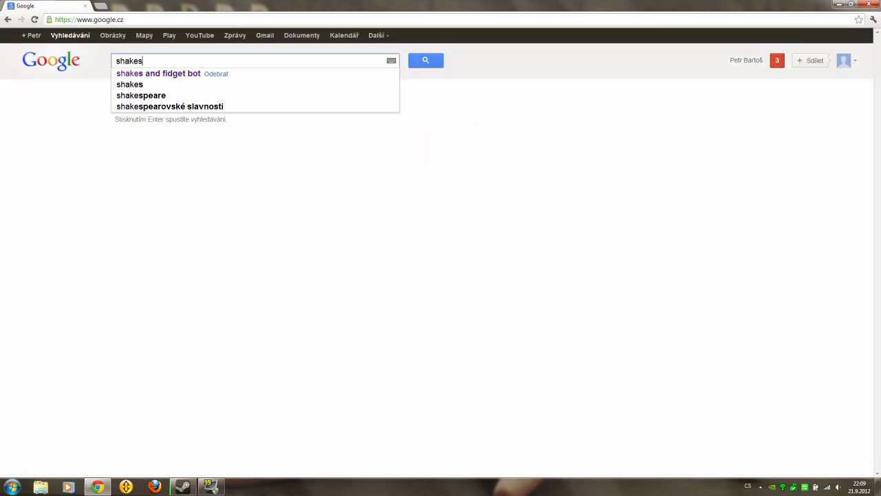
text( and fi)
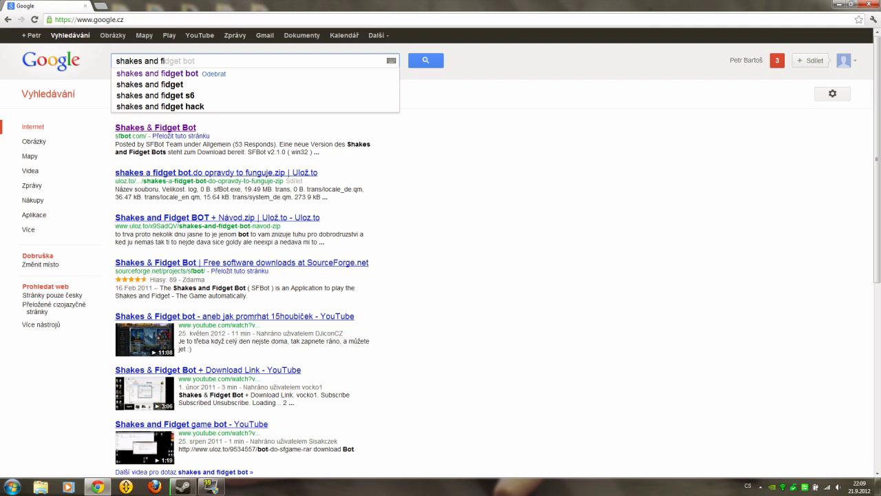
text(dget bot)
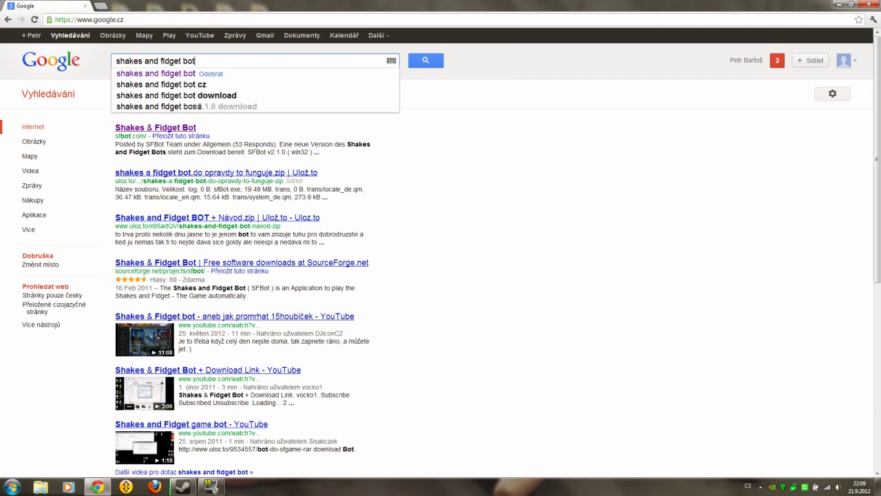
key(Return)
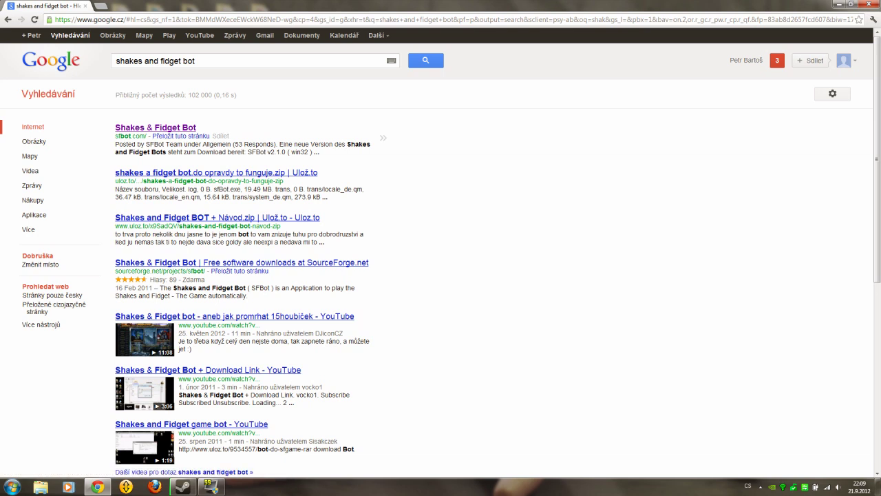
Look over the bot's release posts and popular articles on sfbot.com, and close the browser
click(158, 131)
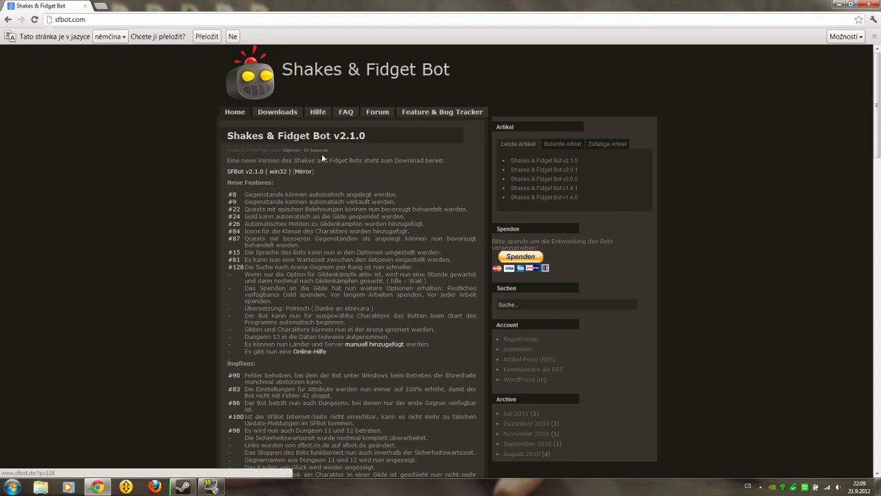
scroll(363, 154, down, 5)
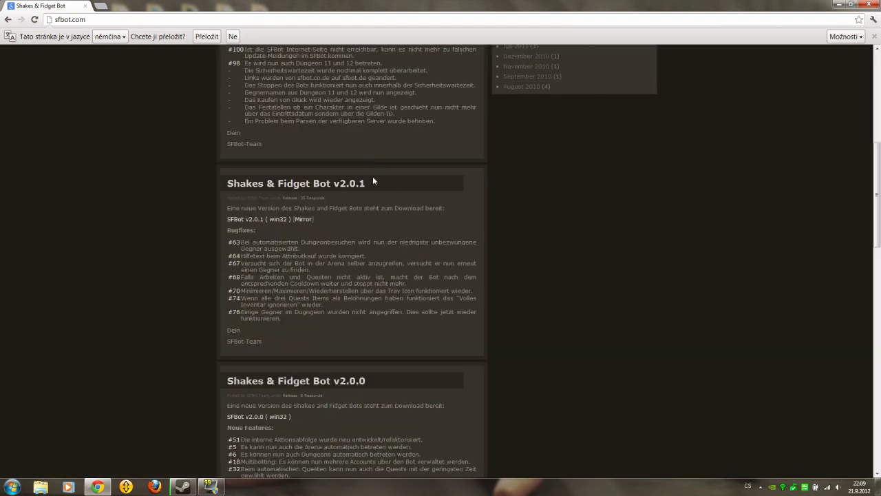
scroll(372, 176, up, 5)
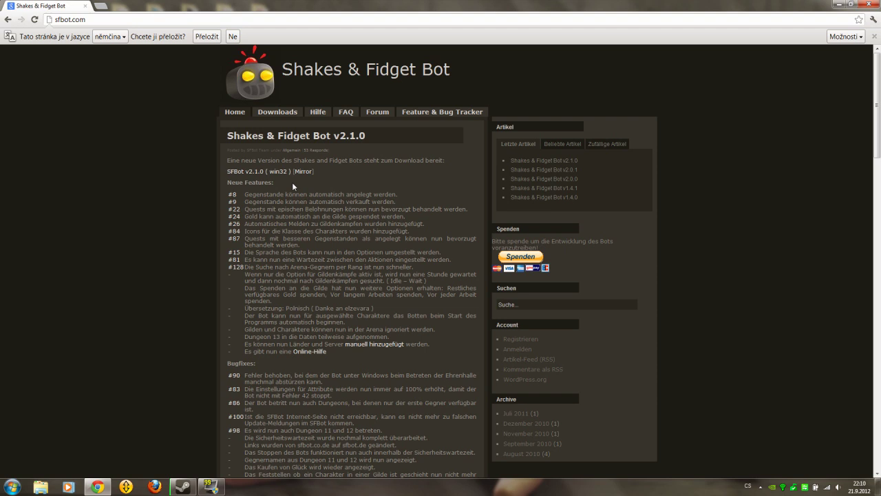
click(555, 146)
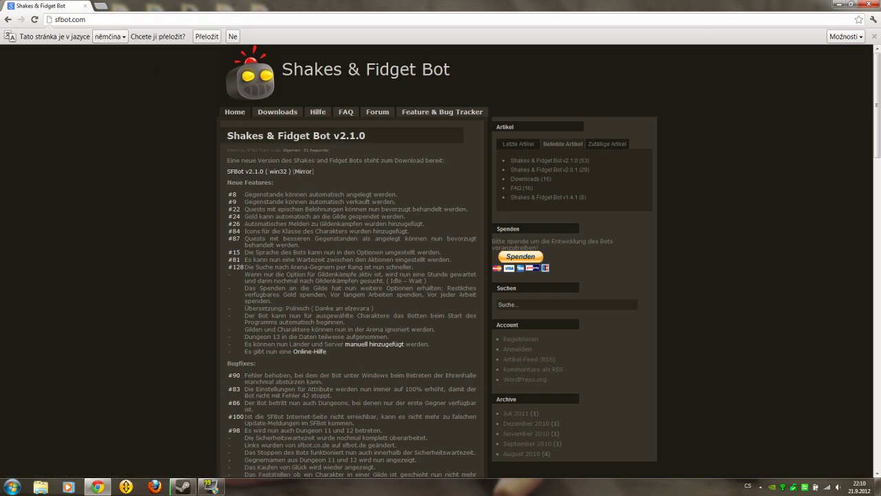
click(86, 7)
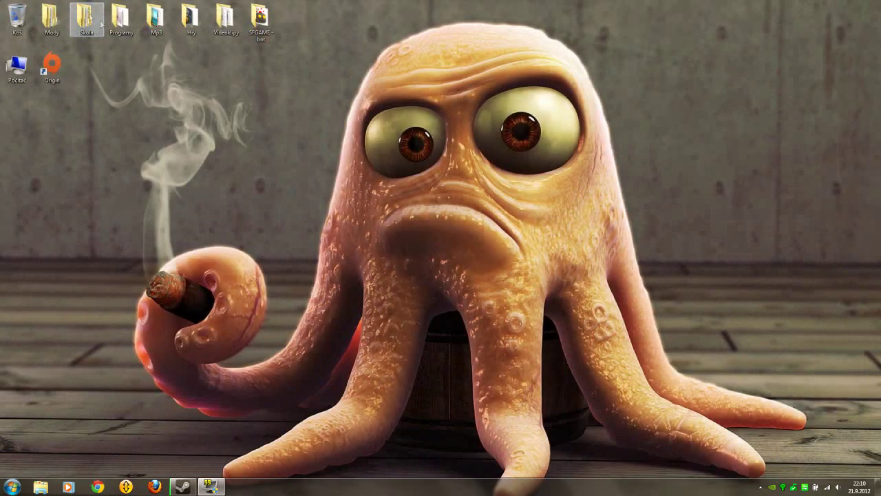
Launch the sfBot application from the SFGAME - bot desktop folder and maximize its window
double_click(260, 31)
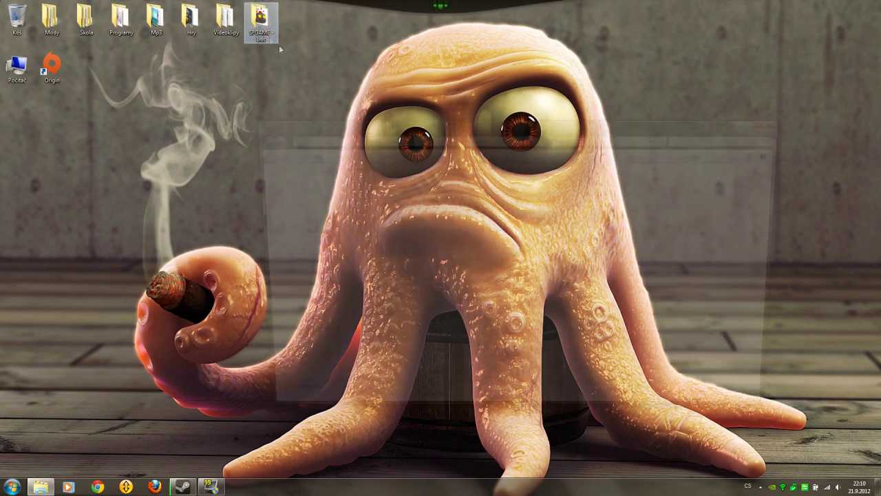
drag(344, 226, 348, 181)
click(353, 219)
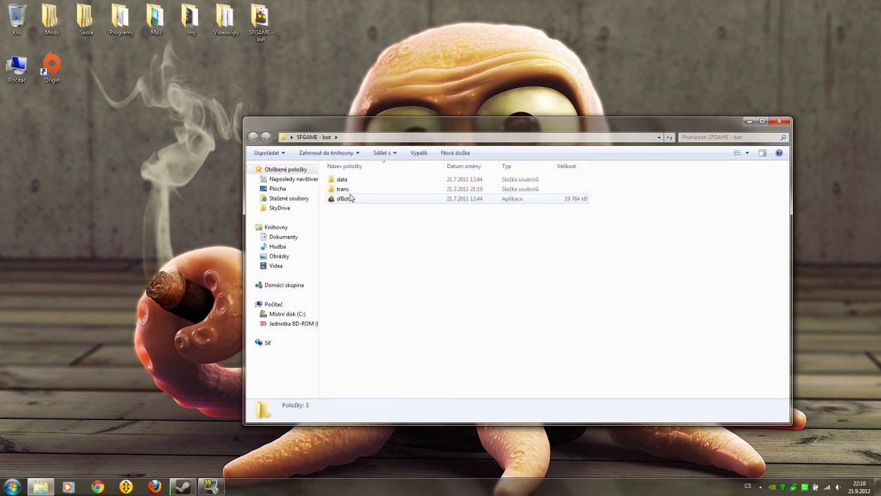
click(347, 202)
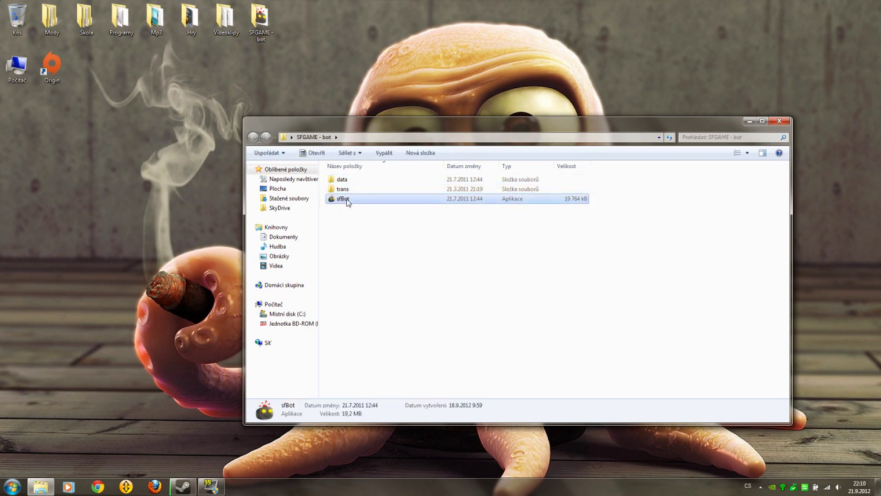
double_click(346, 198)
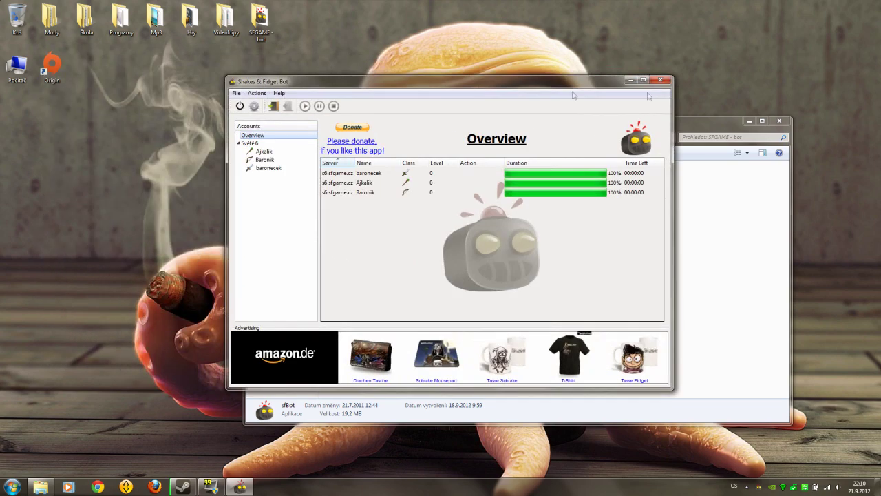
click(642, 80)
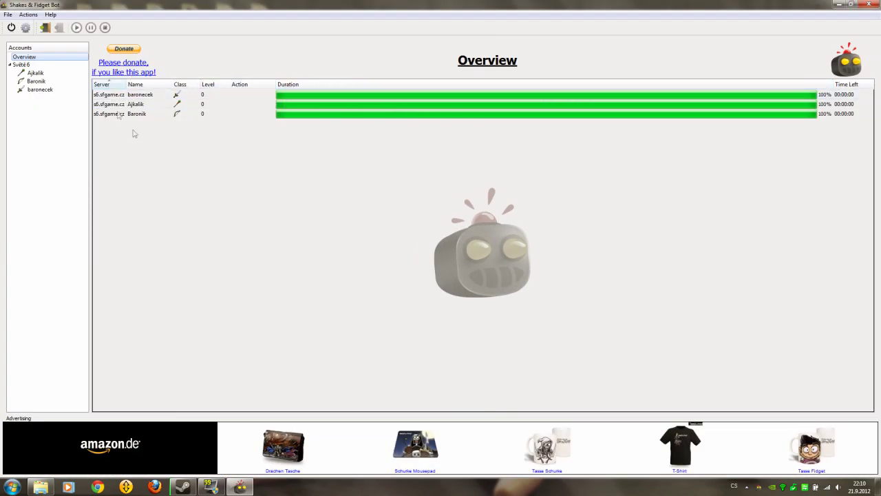
Examine the existing accounts in the overview list and on their individual status pages
click(119, 97)
click(122, 107)
click(132, 114)
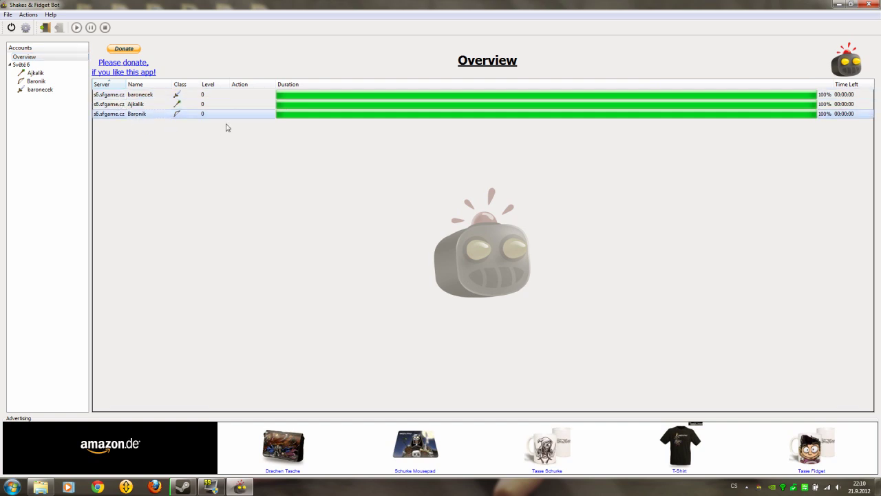
click(49, 82)
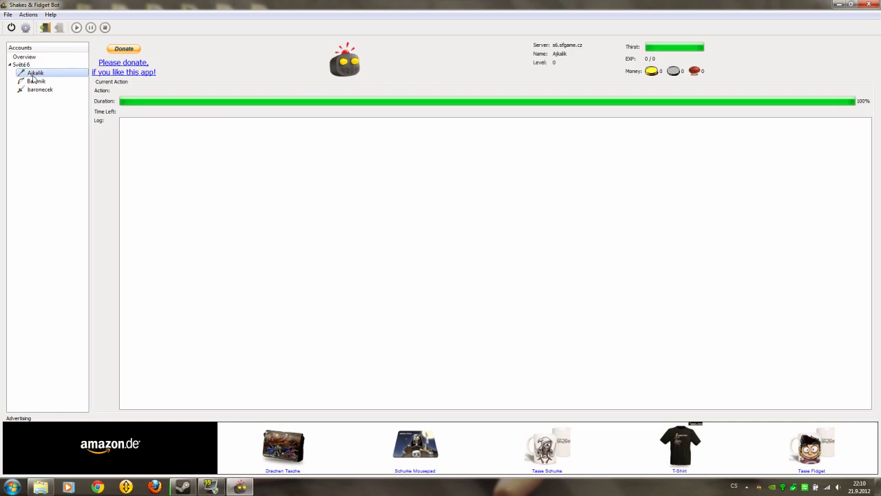
click(53, 90)
click(68, 73)
Add a new account in the settings with country Česká, server Světě 6, the account's username and its password
click(27, 28)
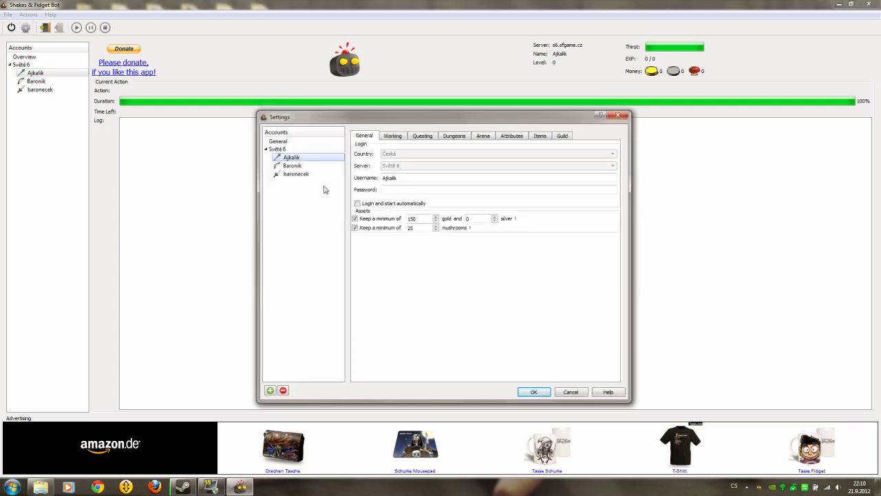
click(271, 390)
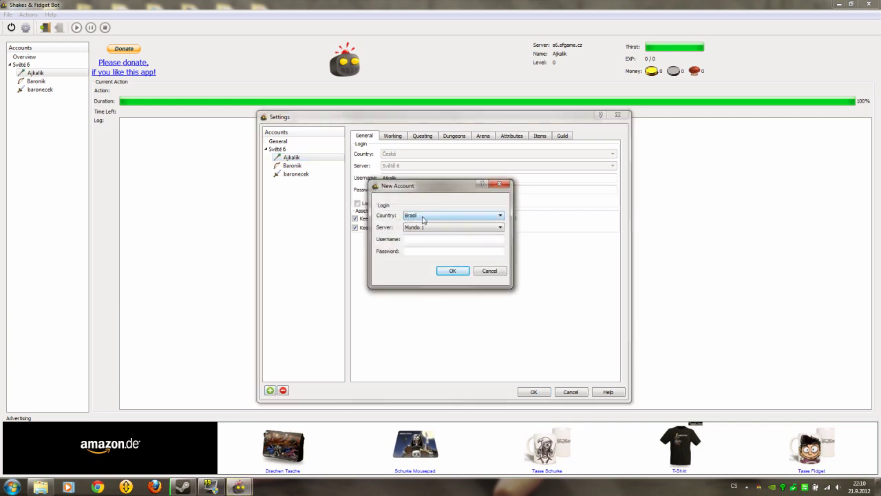
click(426, 217)
scroll(434, 248, down, 5)
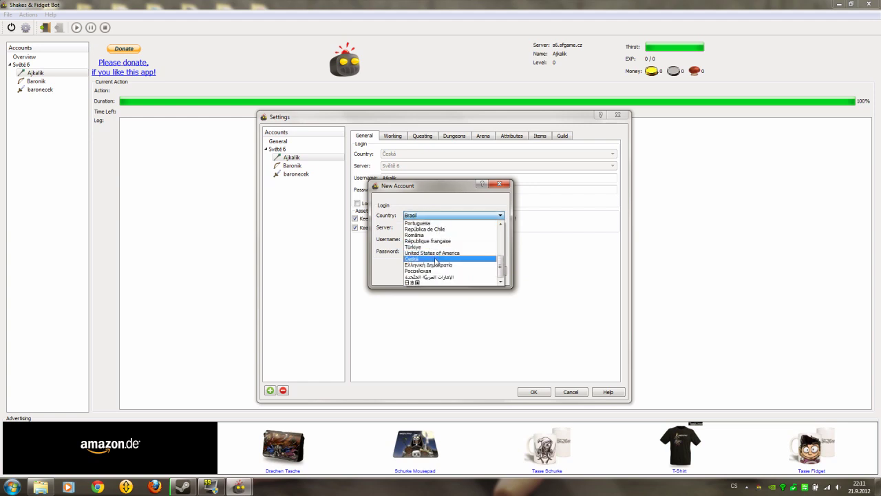
click(436, 258)
click(436, 227)
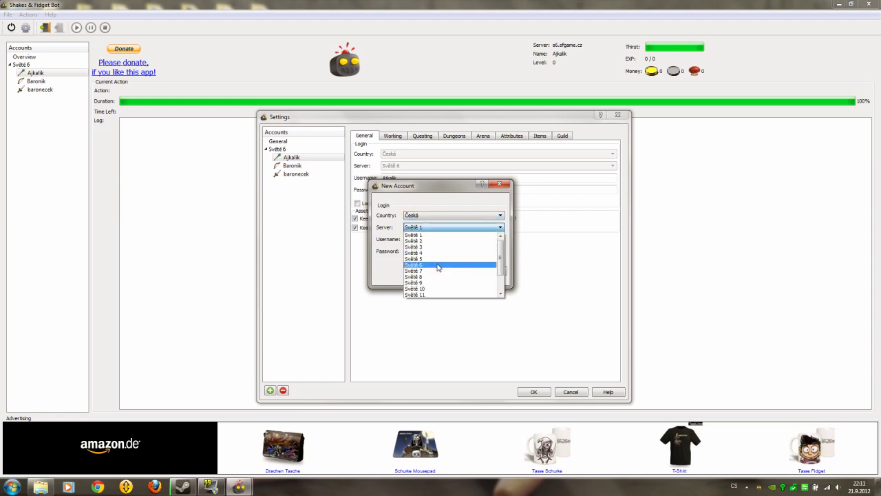
click(440, 267)
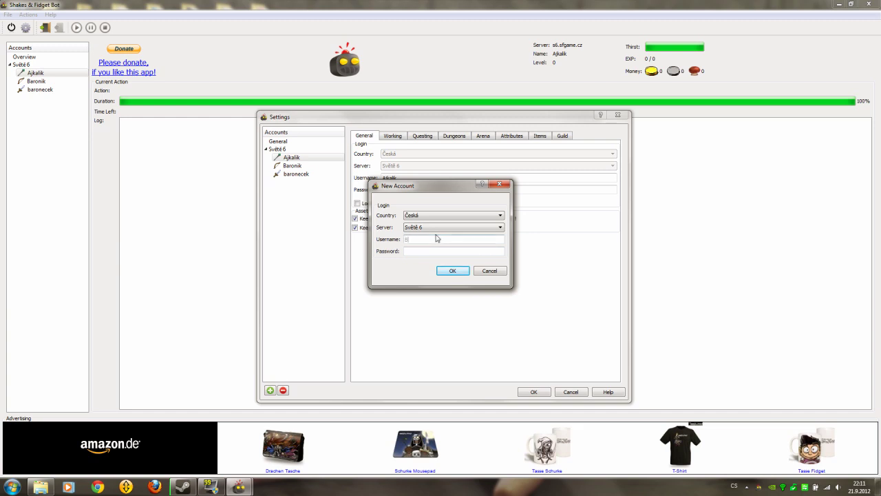
key(Tab)
text(•••)
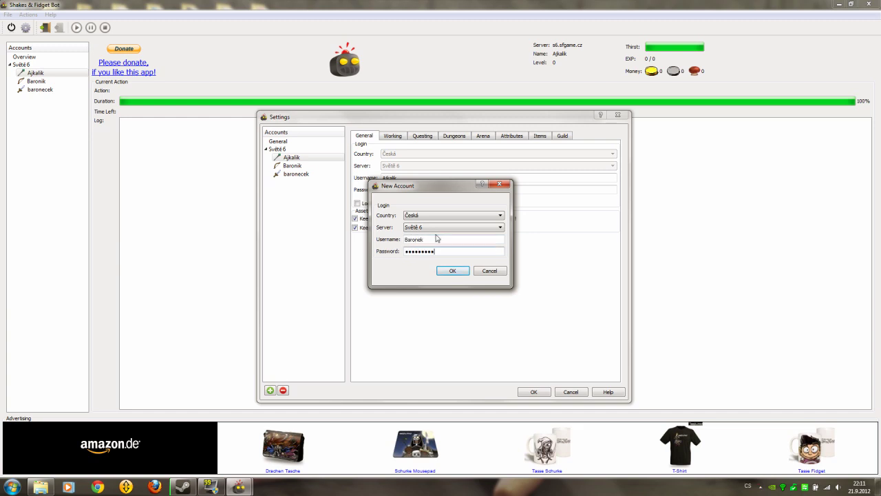
click(449, 270)
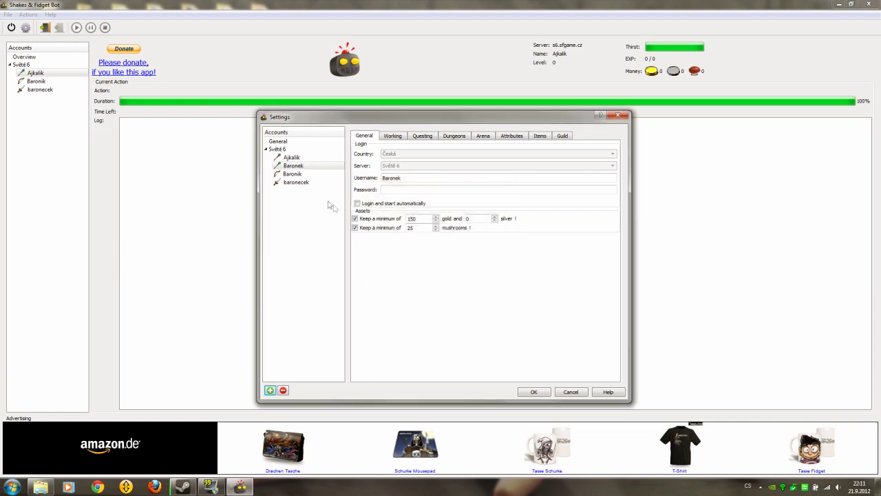
Review the new account's Working, Questing, Dungeons, Arena, Attributes, Items and Guild settings
click(303, 167)
click(393, 138)
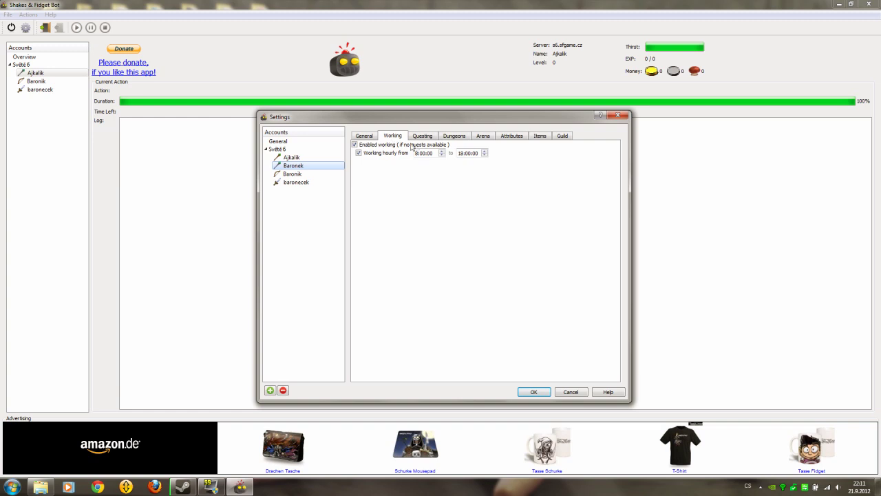
click(430, 137)
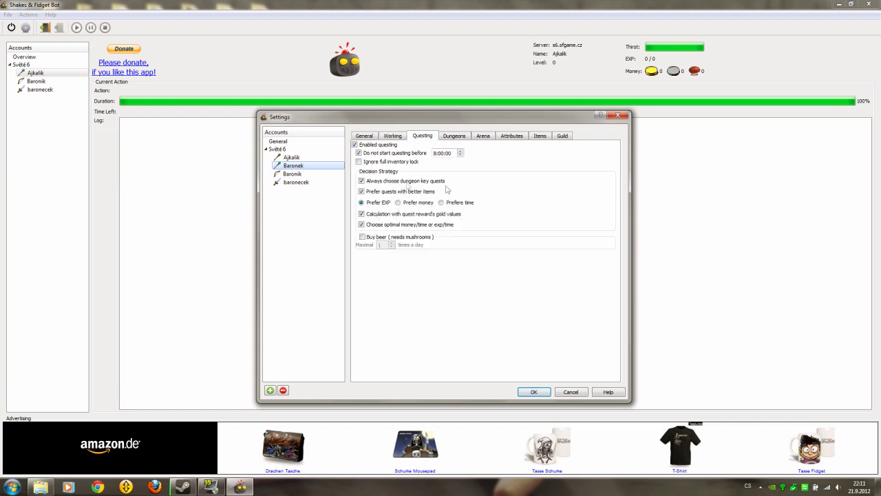
click(462, 138)
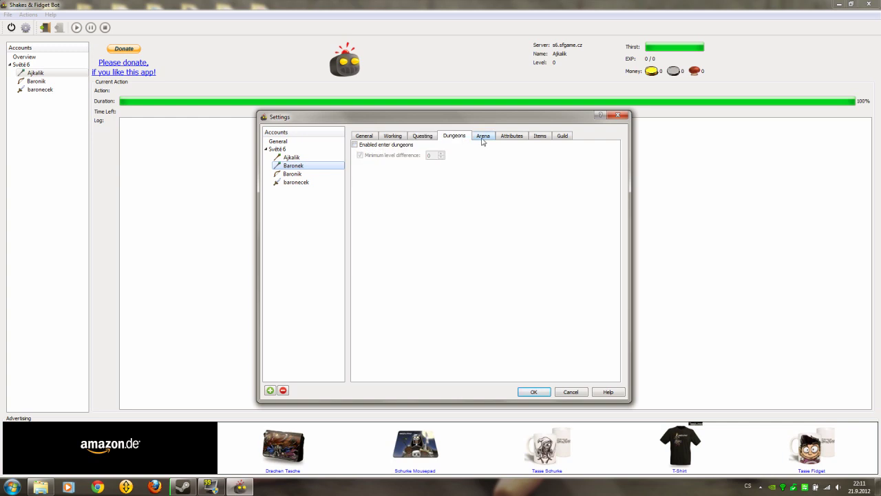
click(483, 137)
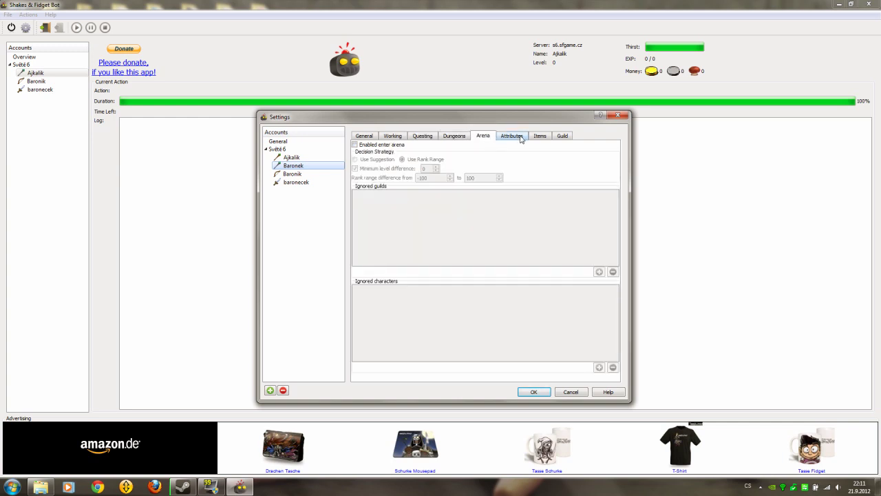
click(521, 138)
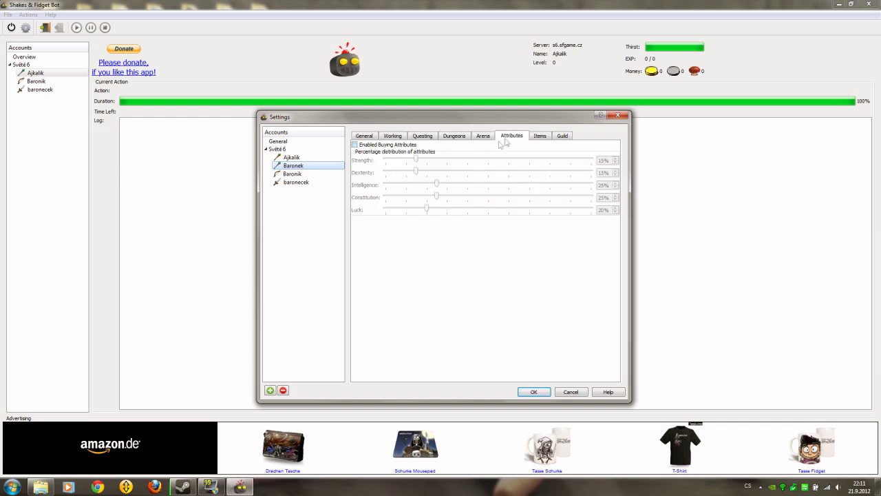
click(537, 137)
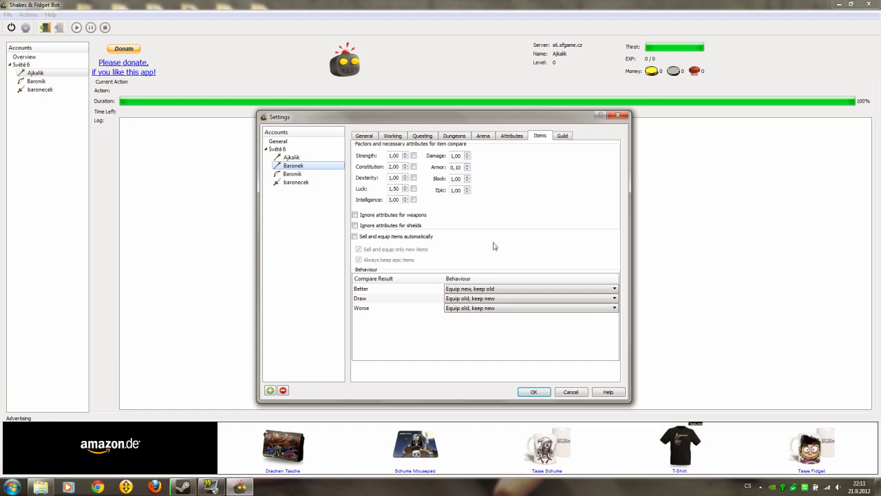
click(563, 137)
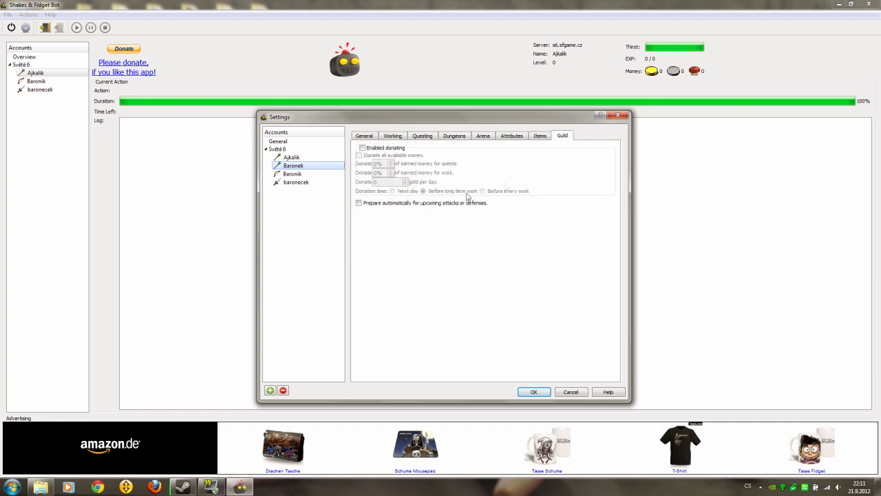
Switch guild donating on and back off for the new account, and save the settings
click(361, 149)
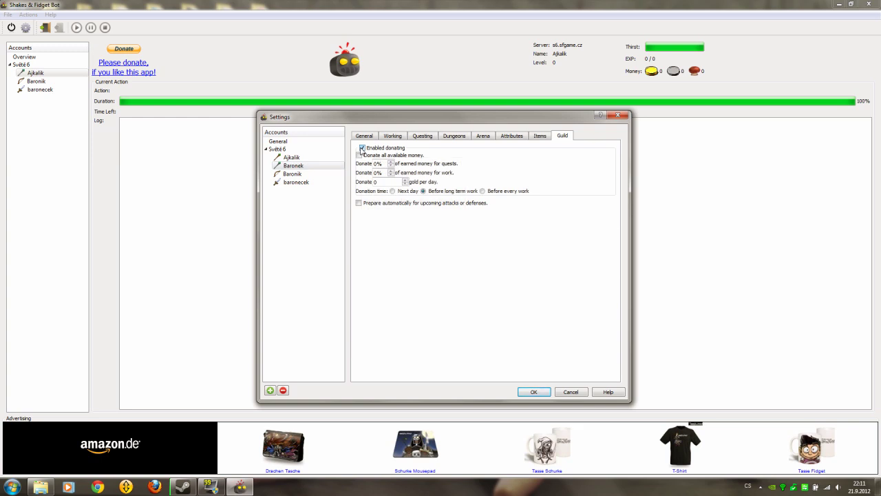
click(361, 149)
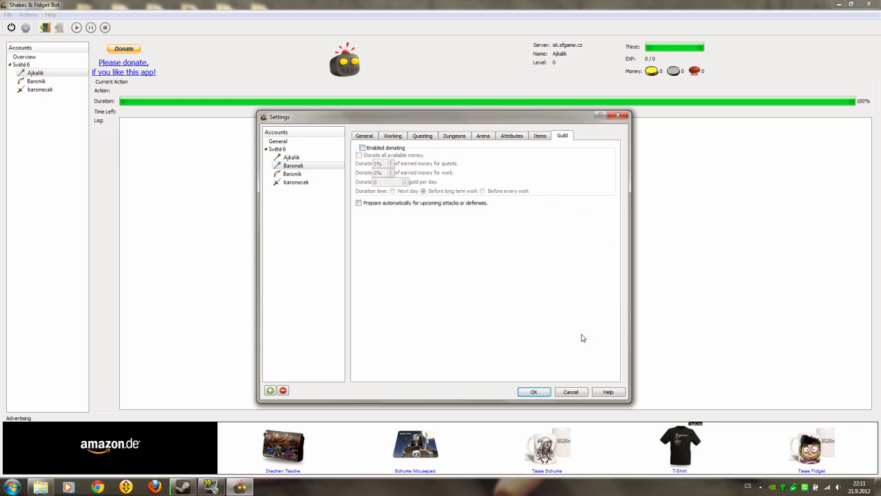
click(534, 391)
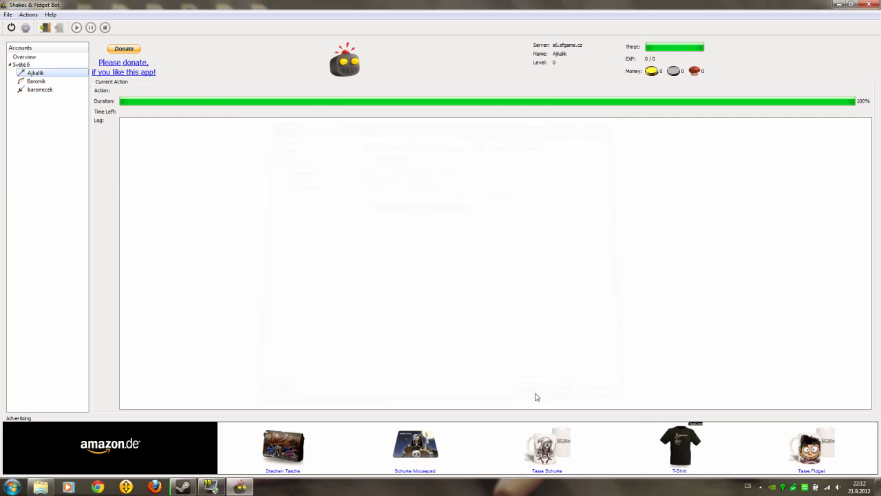
Log in to the newly added account and start the bot on it
click(40, 81)
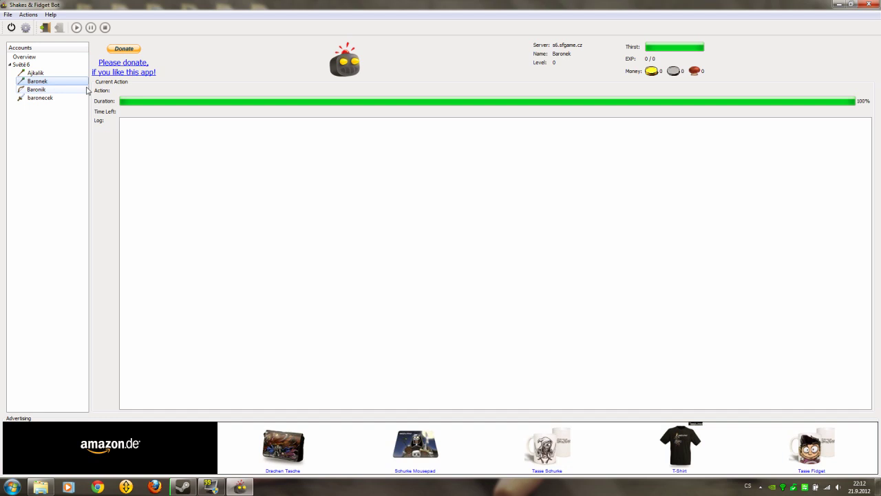
click(45, 28)
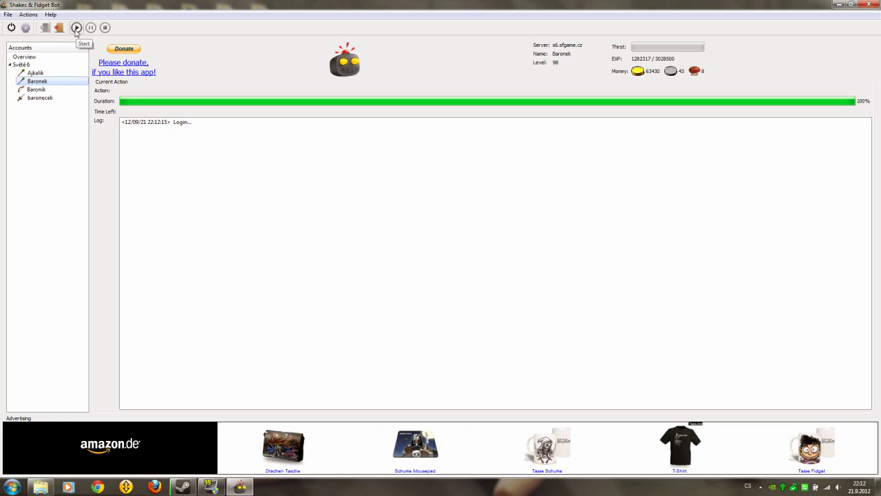
click(76, 29)
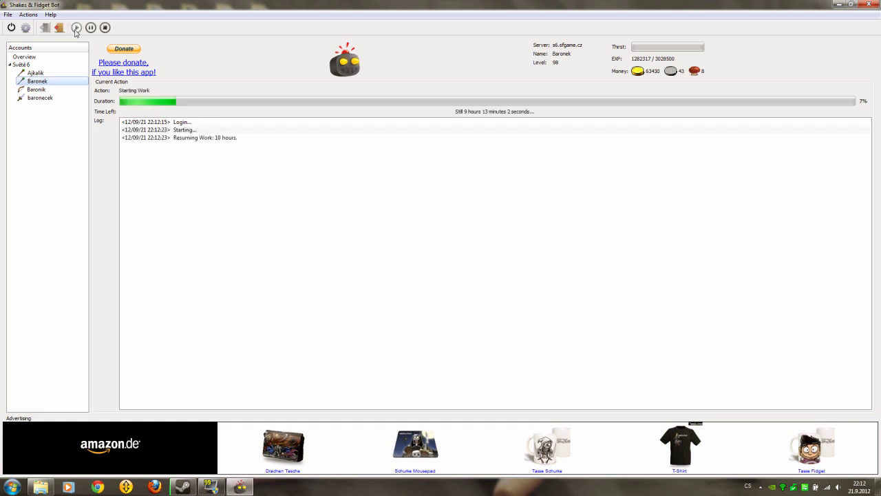